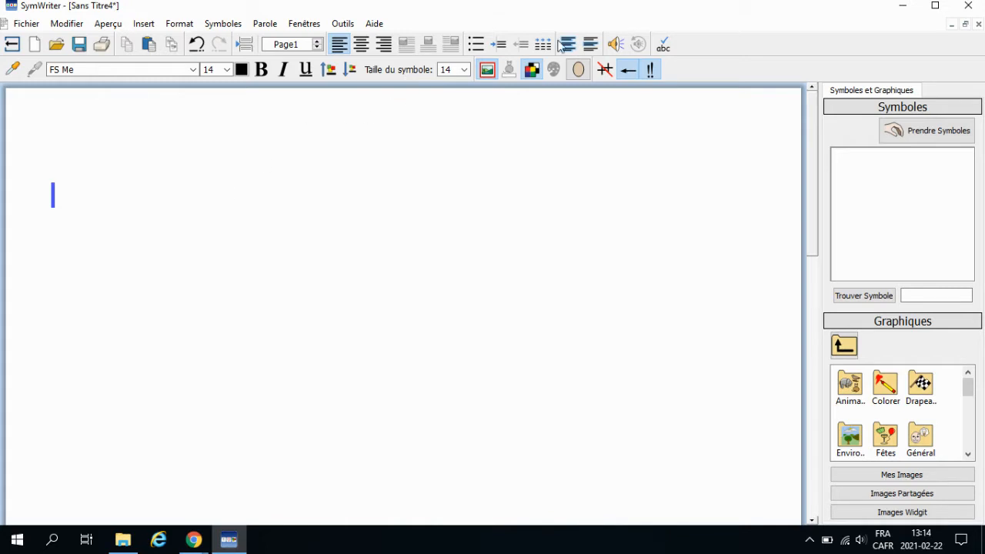
Step: Write the sentence "La maison est jaune." and have the whole sentence read aloud
left_click(615, 44)
type("La ")
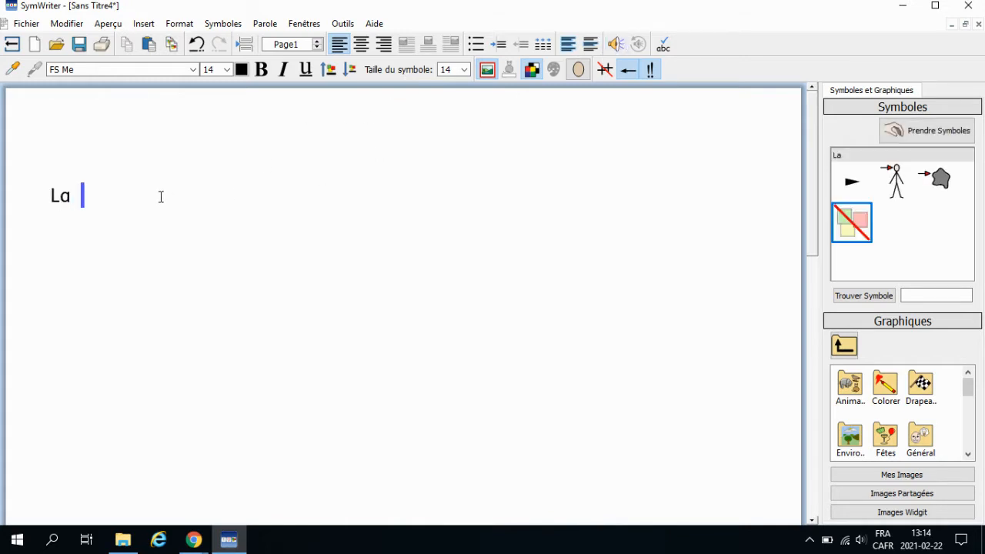
type("maison est")
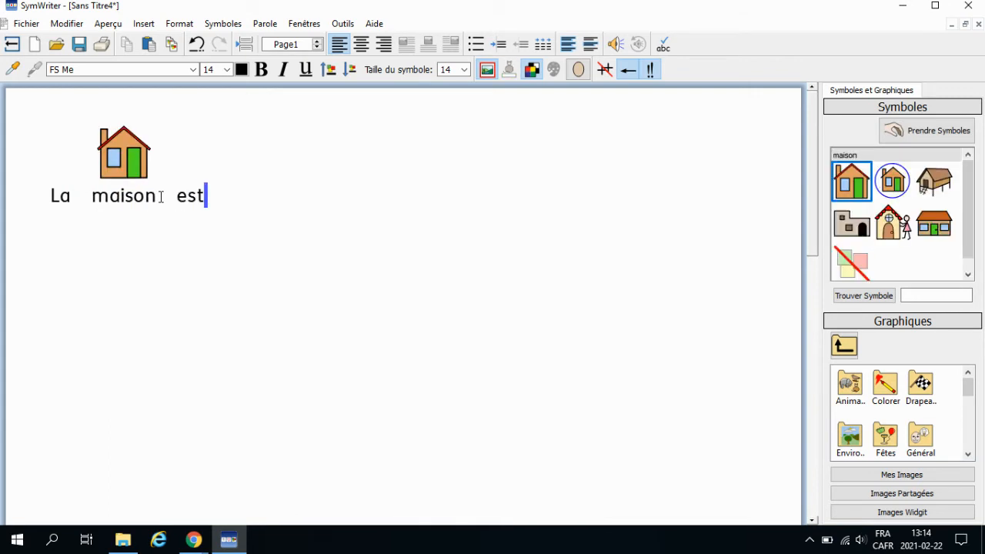
type(" jaune.")
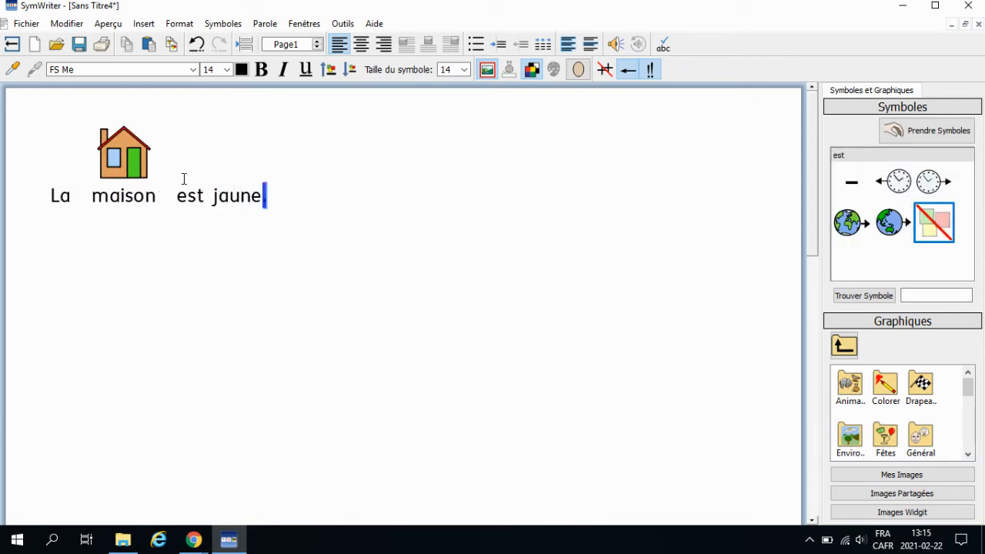
key("shift+Home")
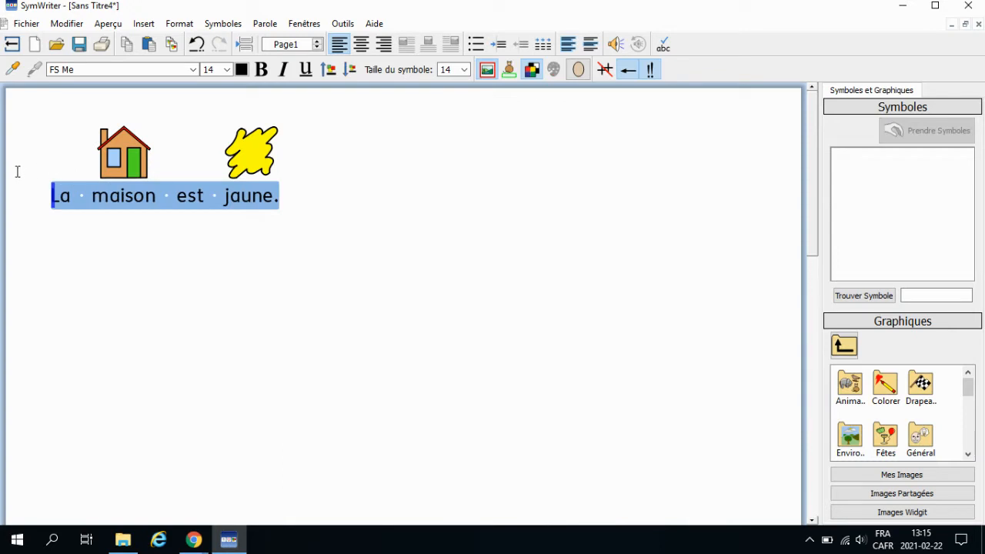
left_click(616, 45)
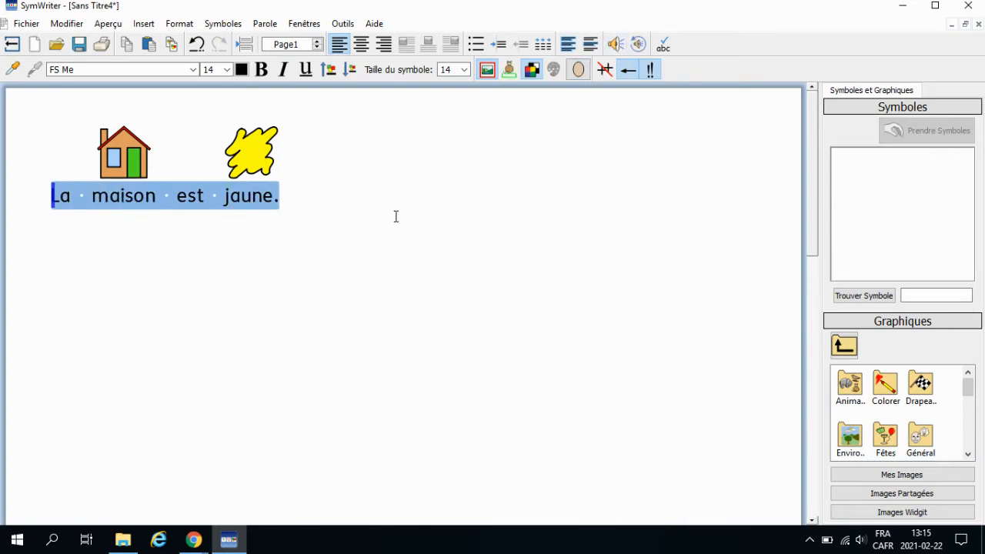
left_click(345, 222)
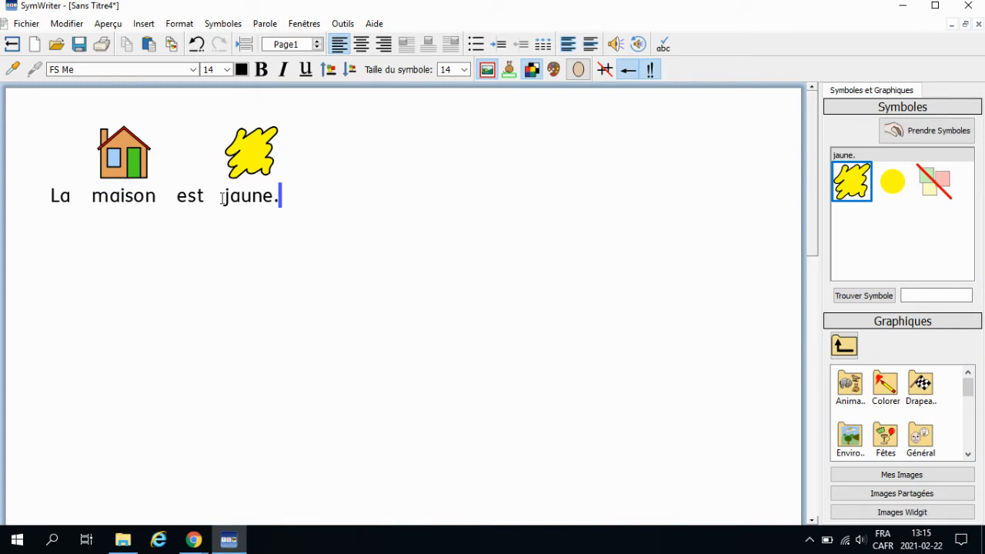
Step: Replace "jaune" with "très" in the sentence and have the whole sentence read aloud
left_click_drag(224, 195, 268, 195)
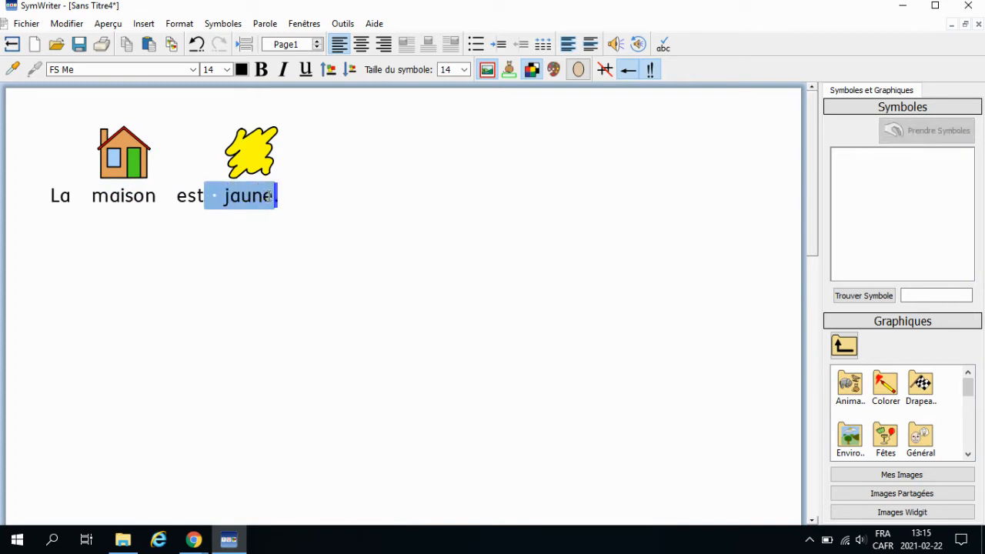
key("Delete")
type("très")
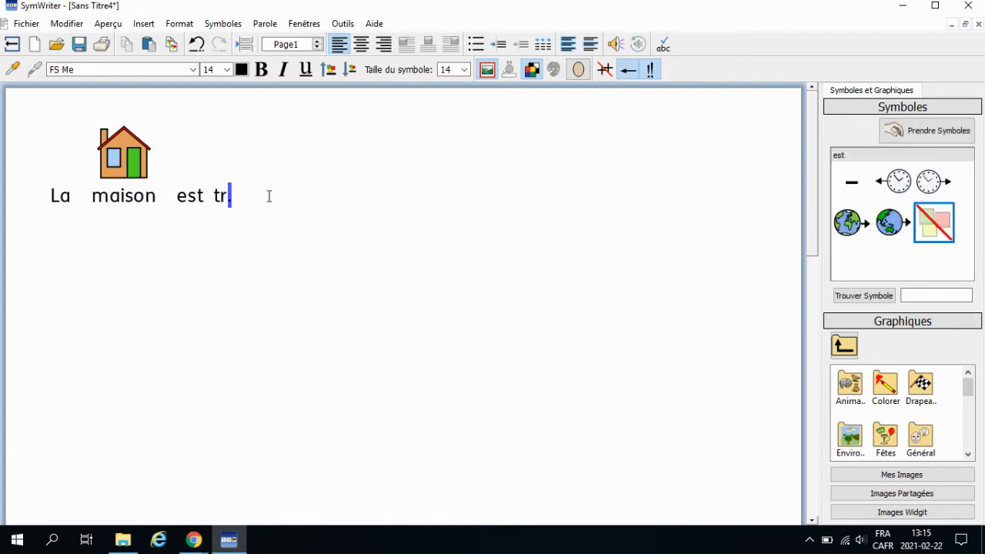
left_click(309, 220)
left_click_drag(287, 203, 49, 192)
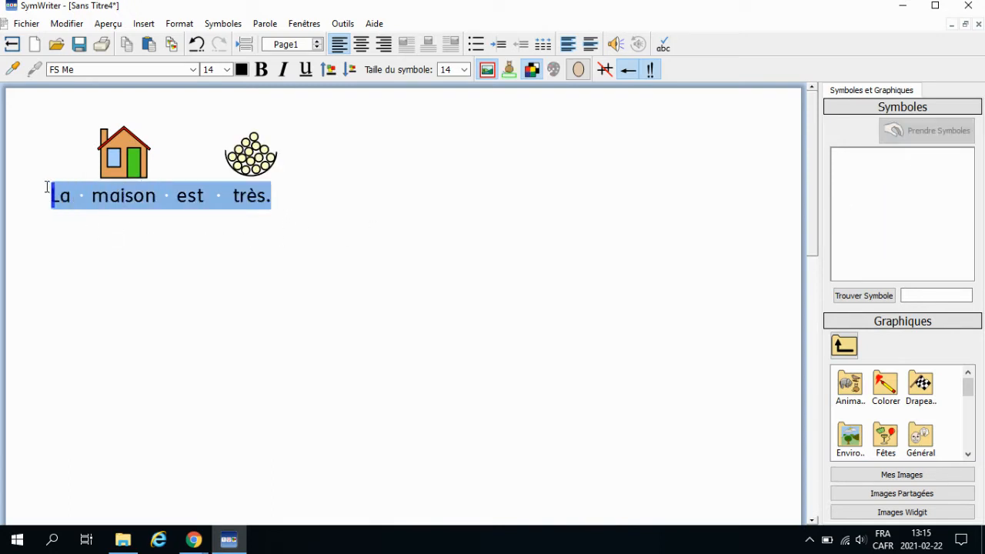
left_click(615, 46)
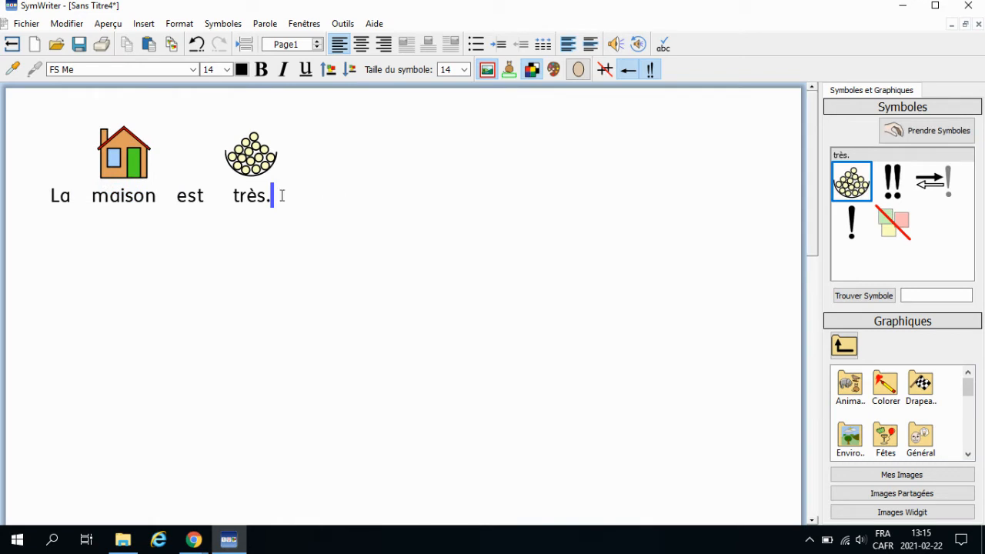
Step: Delete the "i" before the "s" in "maison" so the word is misspelled as "mason"
left_click(126, 193)
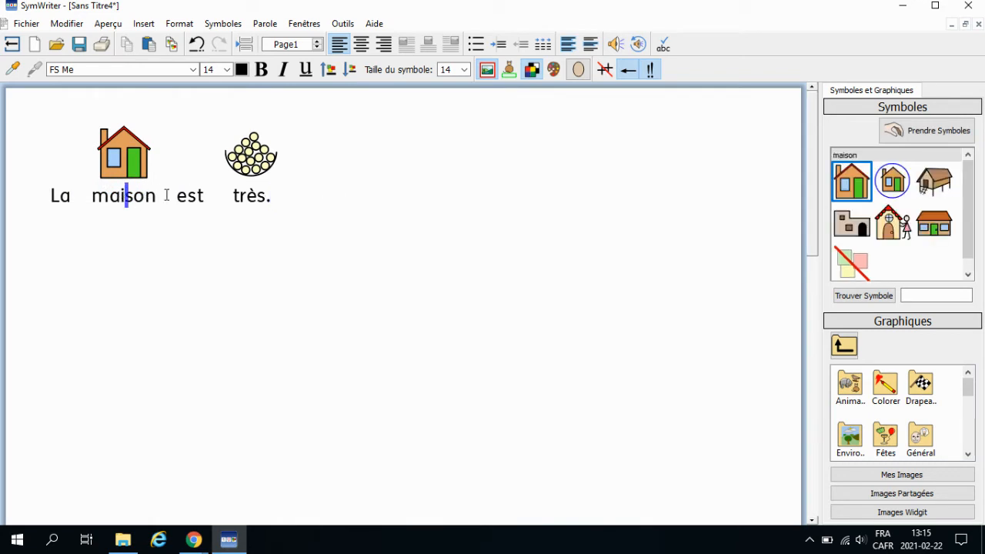
key("BackSpace")
left_click(175, 233)
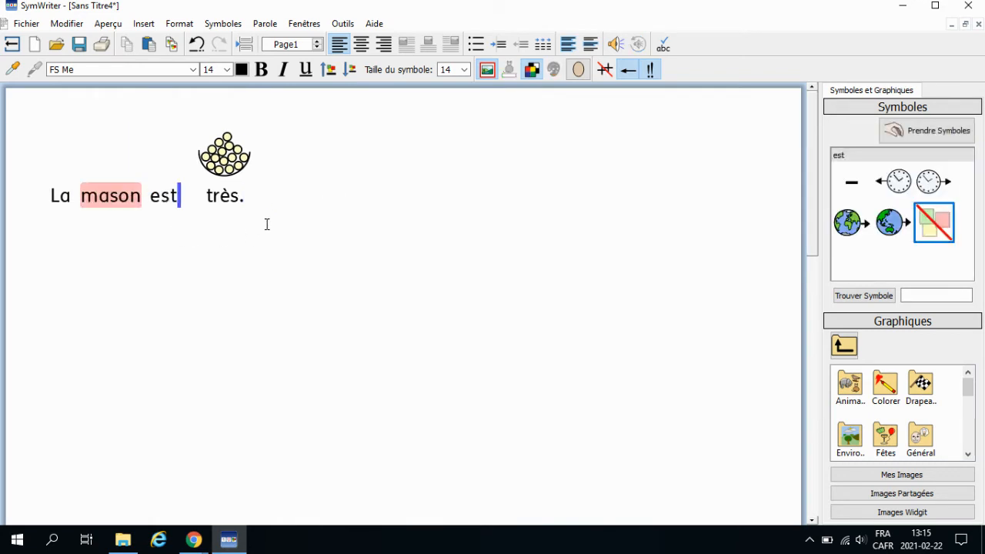
left_click(277, 192)
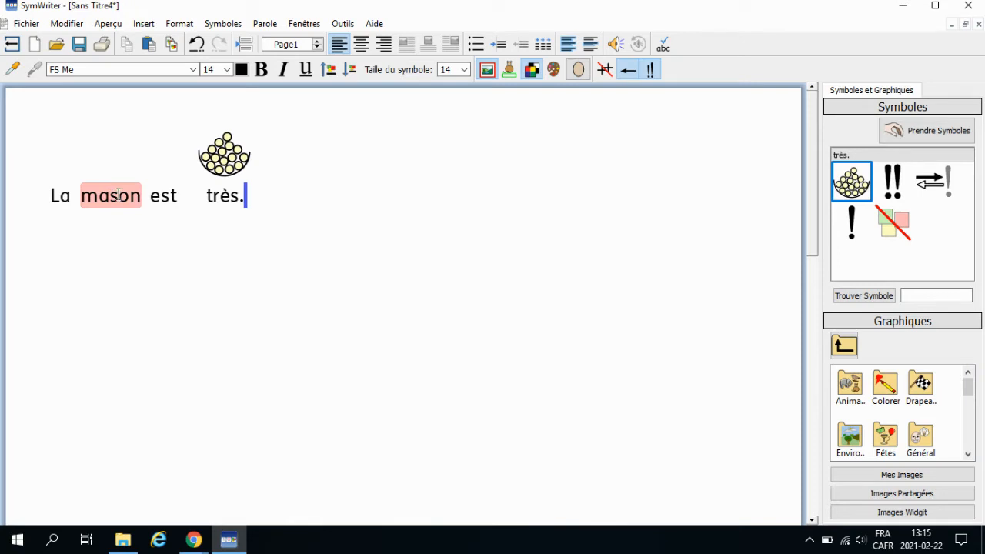
Step: Correct "mason" with the first spelling suggestion, "maison" with the plain house symbol
right_click(118, 194)
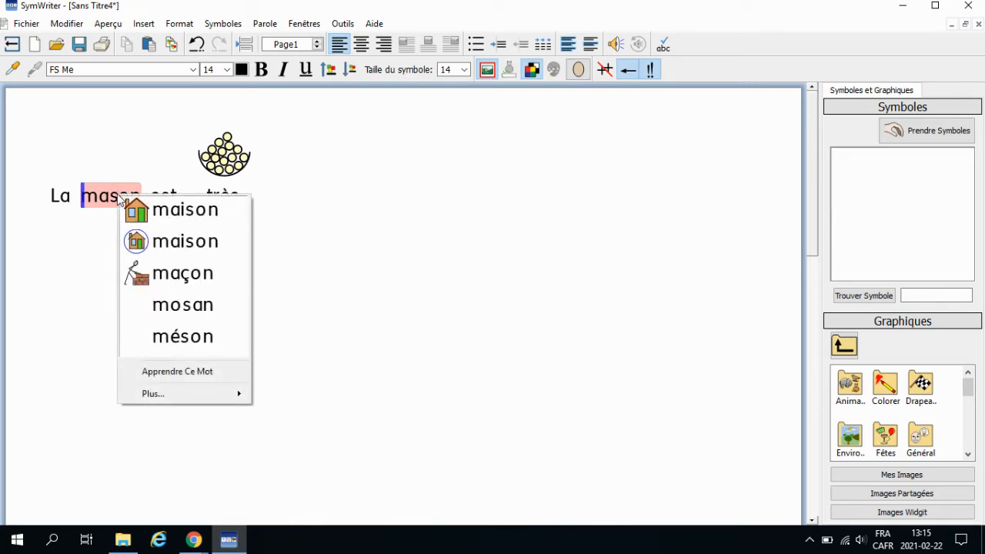
left_click(170, 214)
left_click(196, 282)
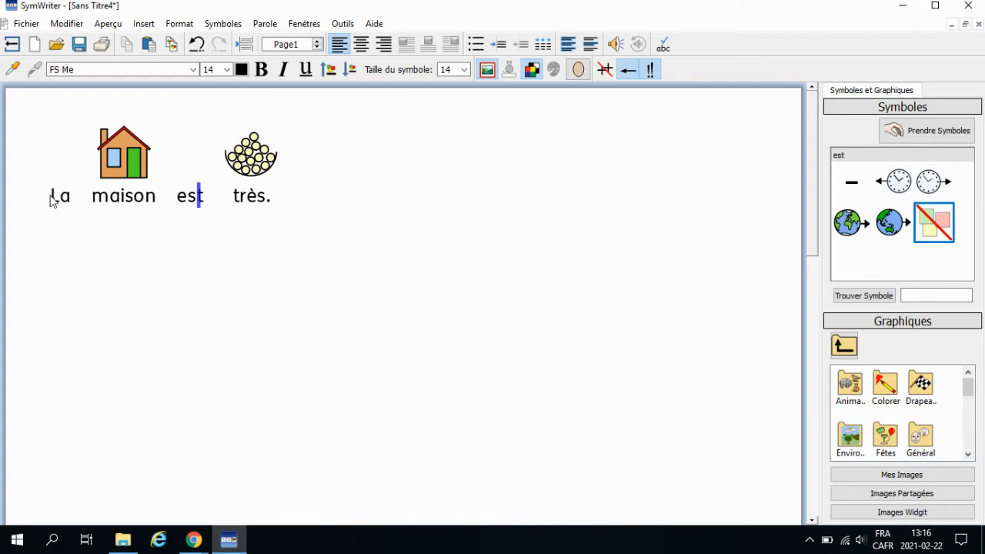
Step: Hide the symbols for the whole sentence and show them again
left_click_drag(50, 195, 271, 213)
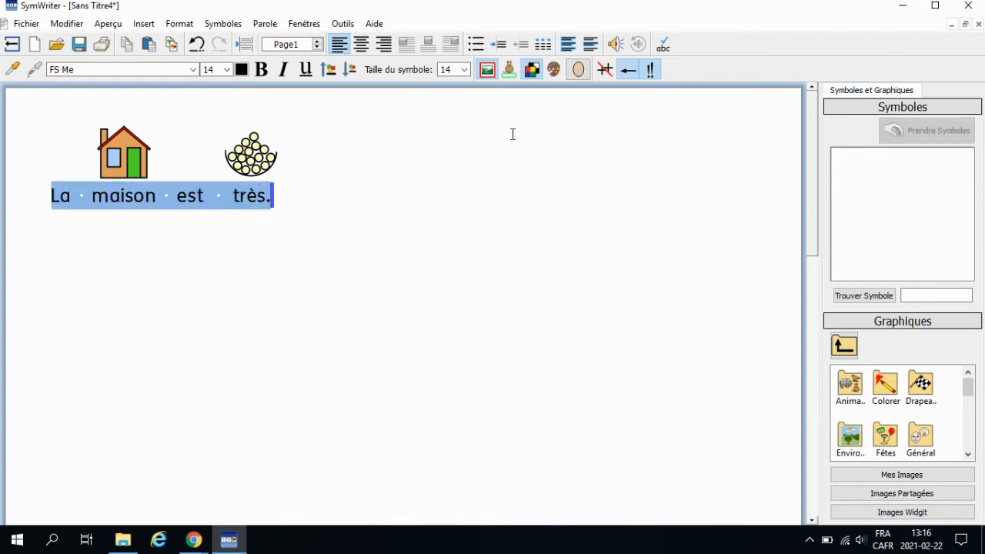
left_click(487, 69)
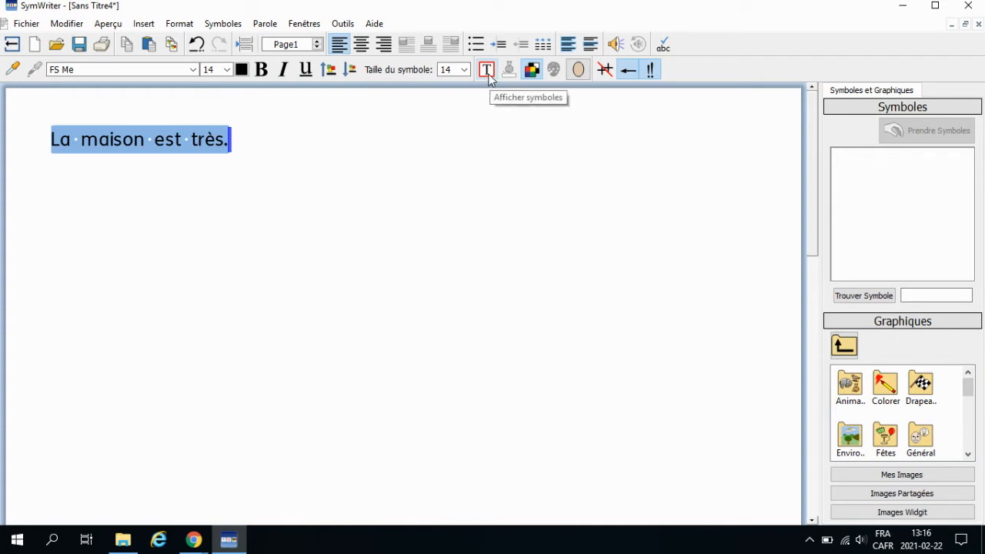
left_click(487, 70)
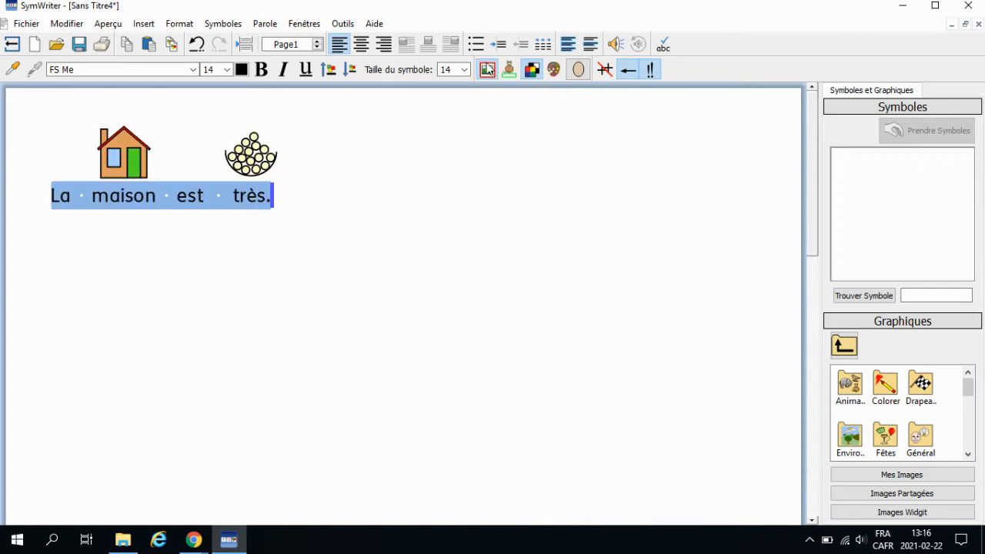
left_click(376, 244)
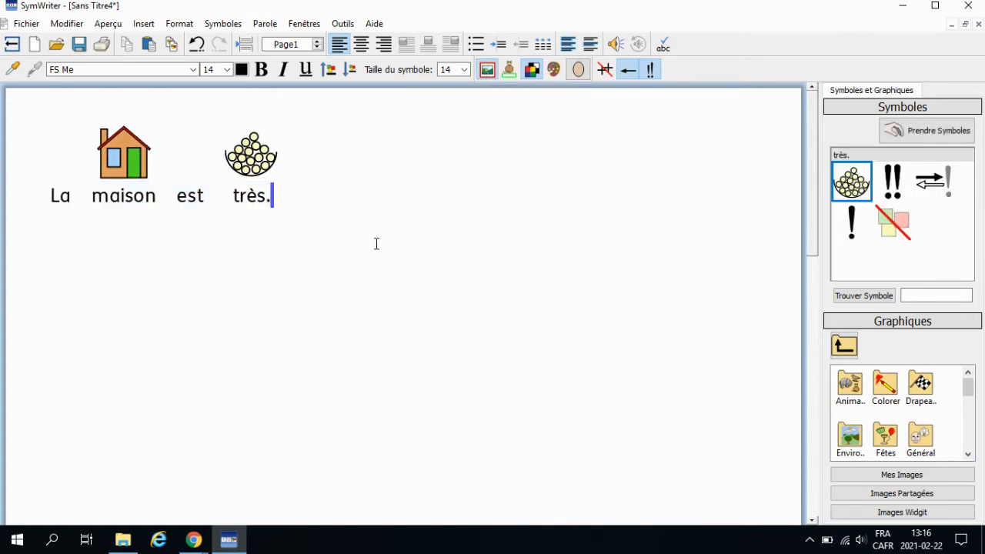
Step: Format the whole sentence in the FS Me font at size 36 with red text
left_click_drag(293, 197, 24, 198)
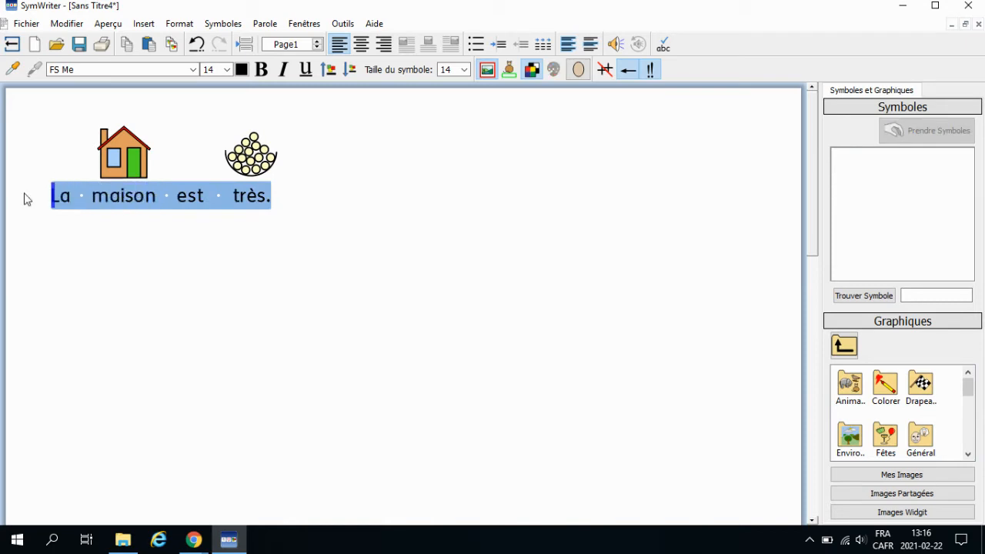
left_click(194, 70)
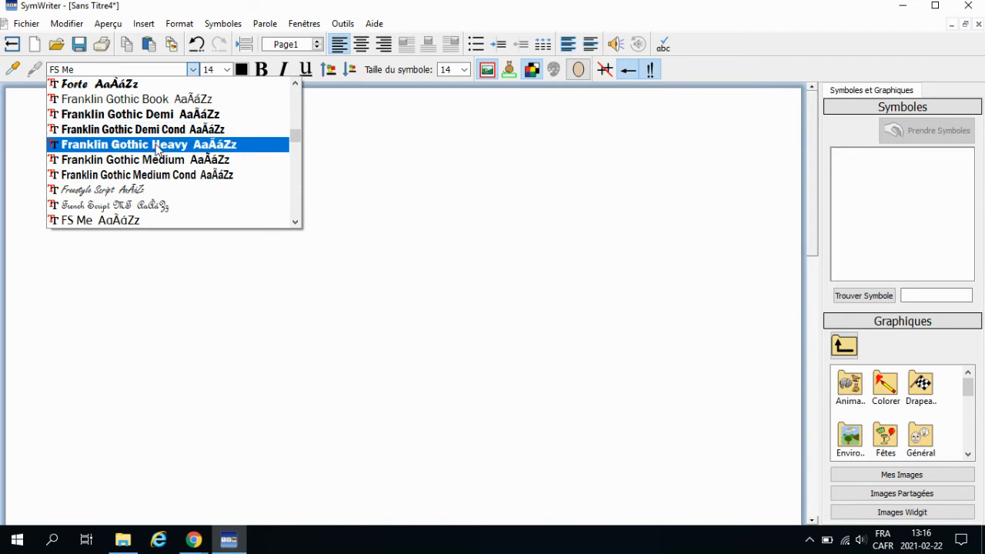
left_click(187, 221)
left_click(227, 69)
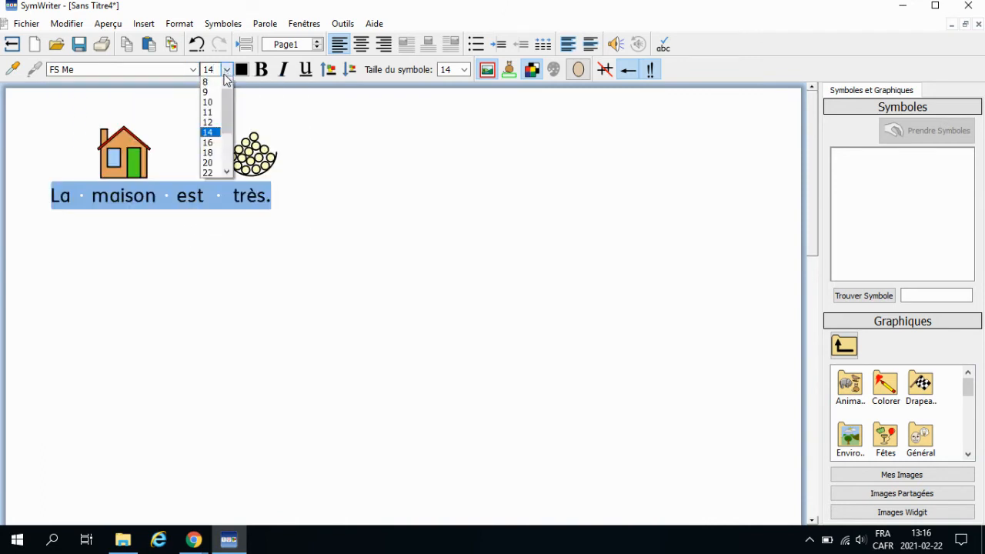
scroll(222, 170, "down", 2)
left_click(211, 153)
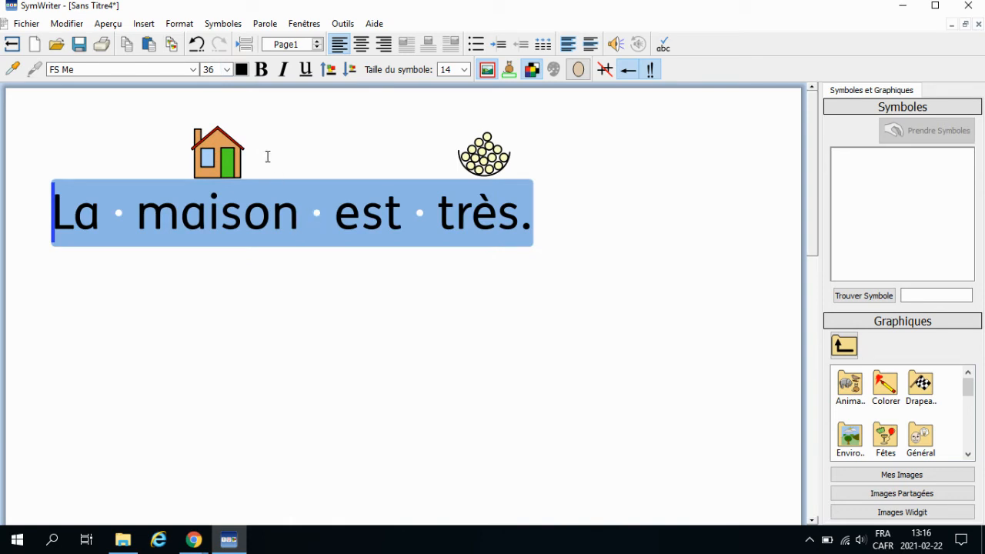
left_click(241, 70)
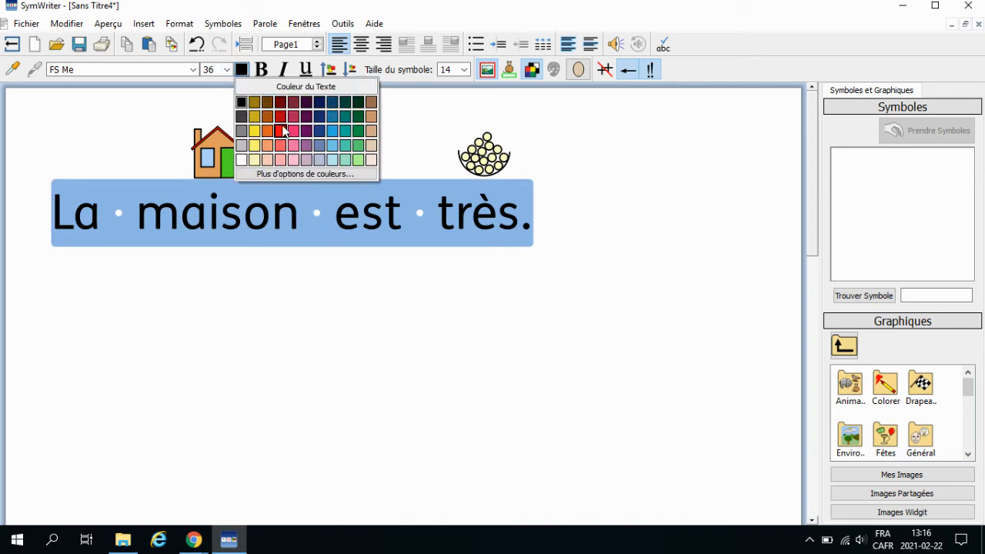
left_click(281, 130)
Step: Change the text colour of the word "est" to green
left_click(385, 214)
double_click(396, 217)
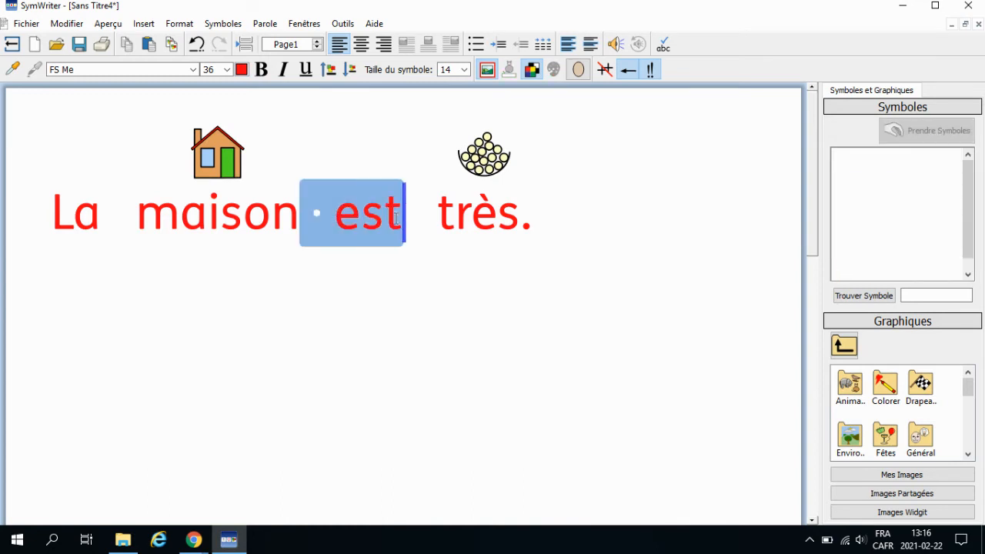
left_click(242, 69)
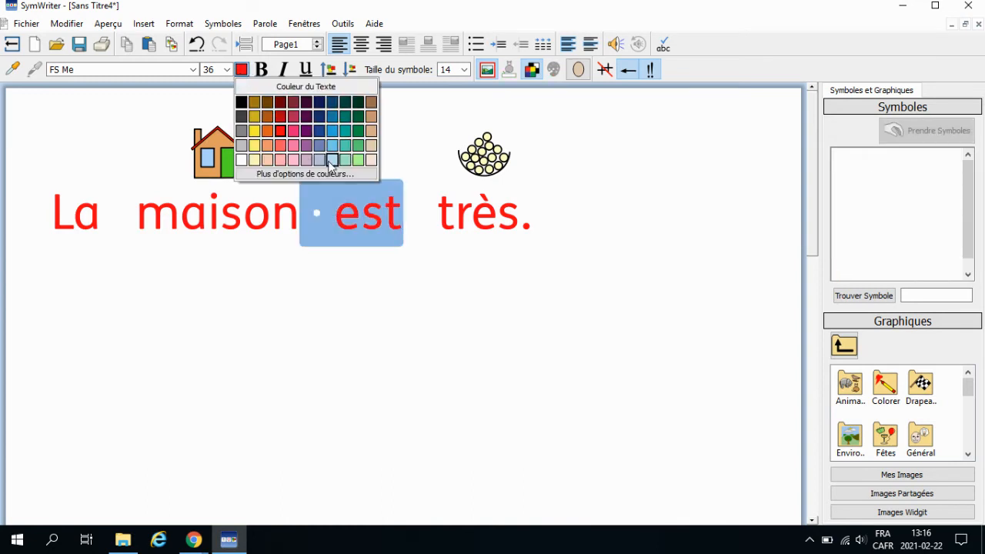
left_click(358, 131)
left_click(368, 276)
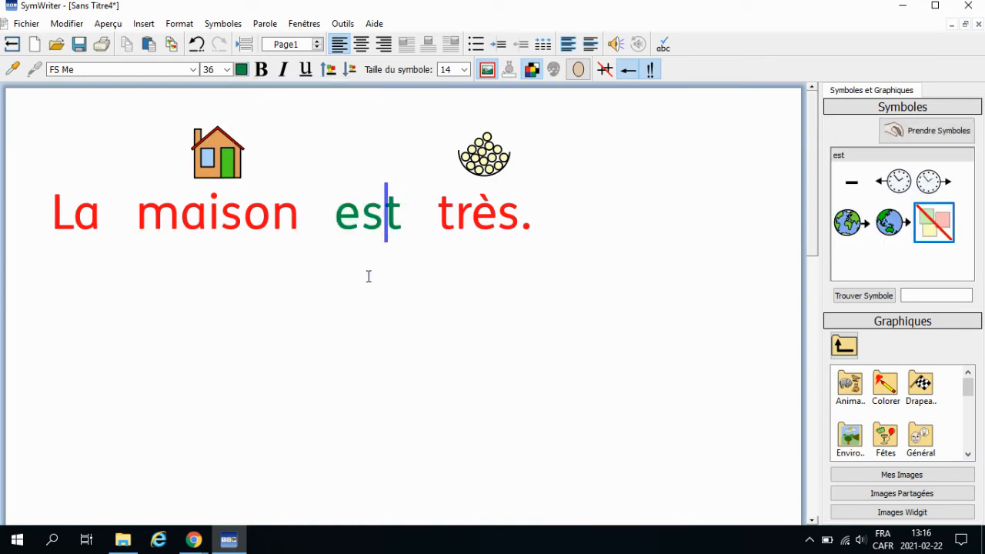
left_click(424, 290)
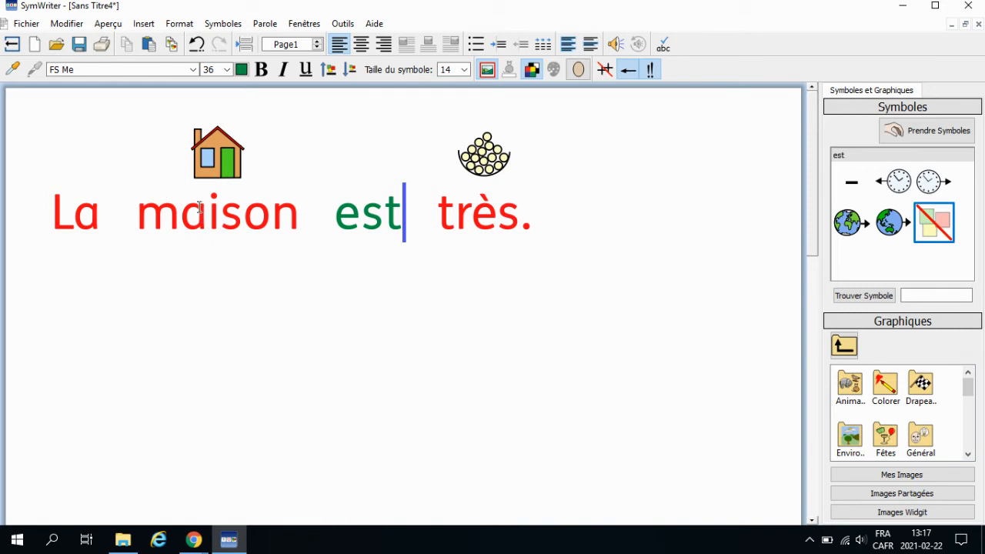
Step: Try placing the text above the symbols in the Texte au-Dessus settings, and confirm with the text set below the symbols
left_click(189, 27)
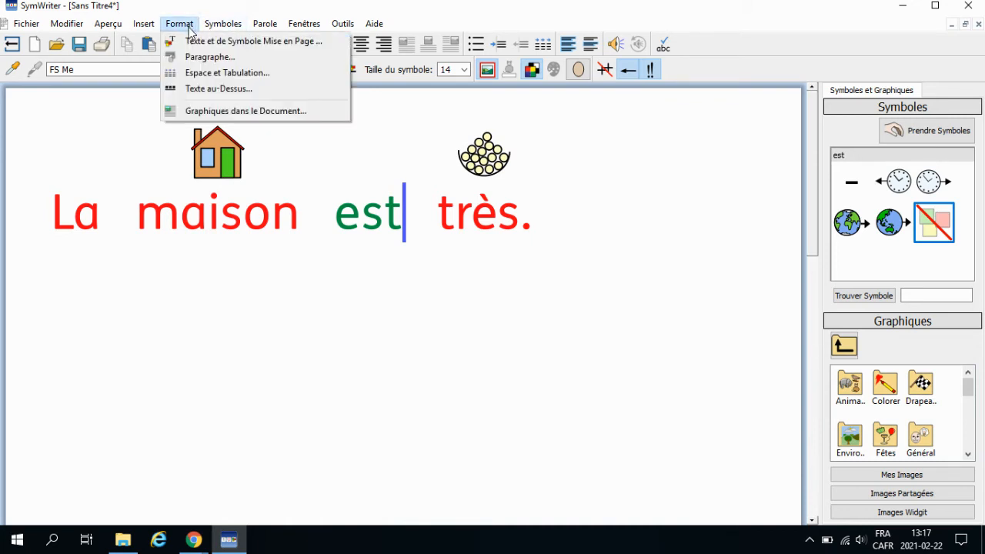
left_click(201, 89)
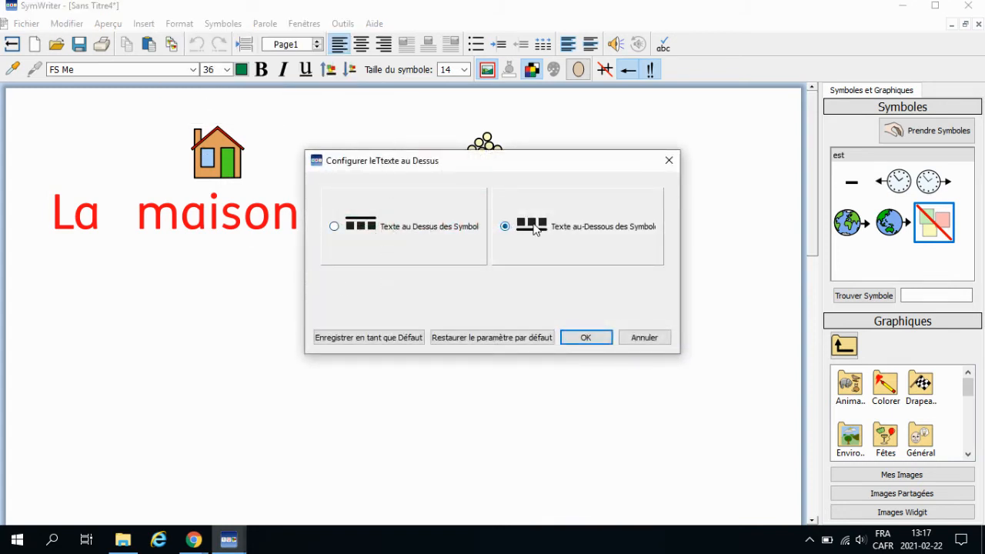
left_click(378, 237)
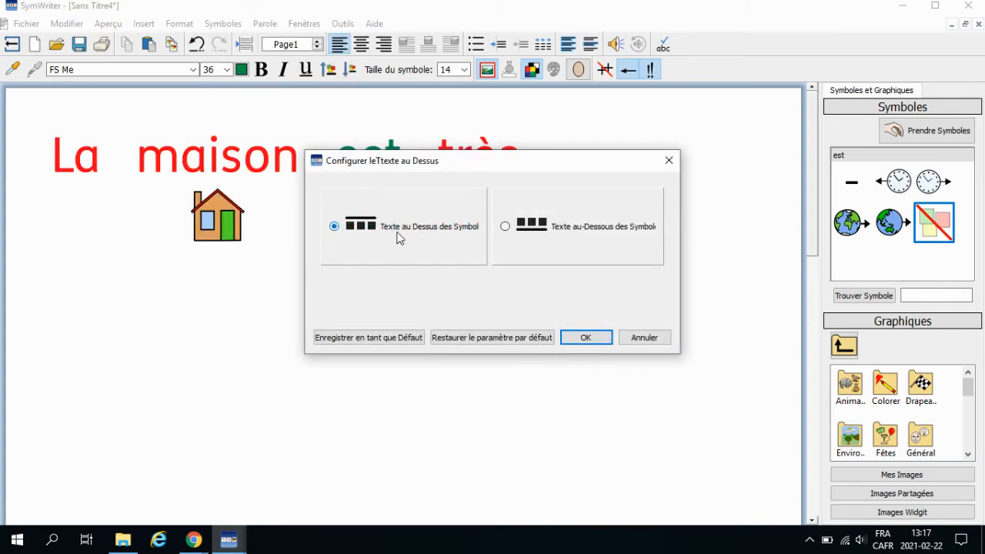
left_click_drag(403, 165, 345, 303)
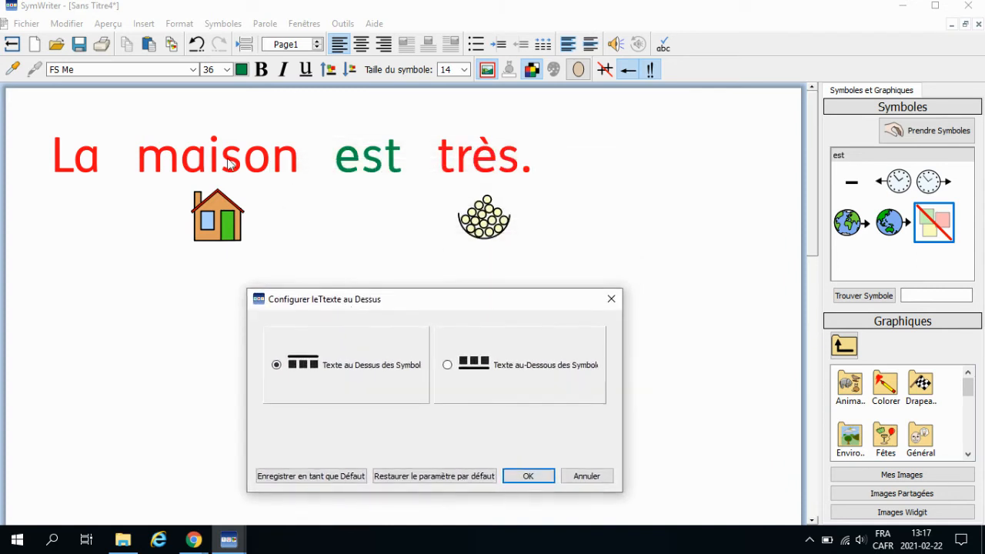
left_click(505, 374)
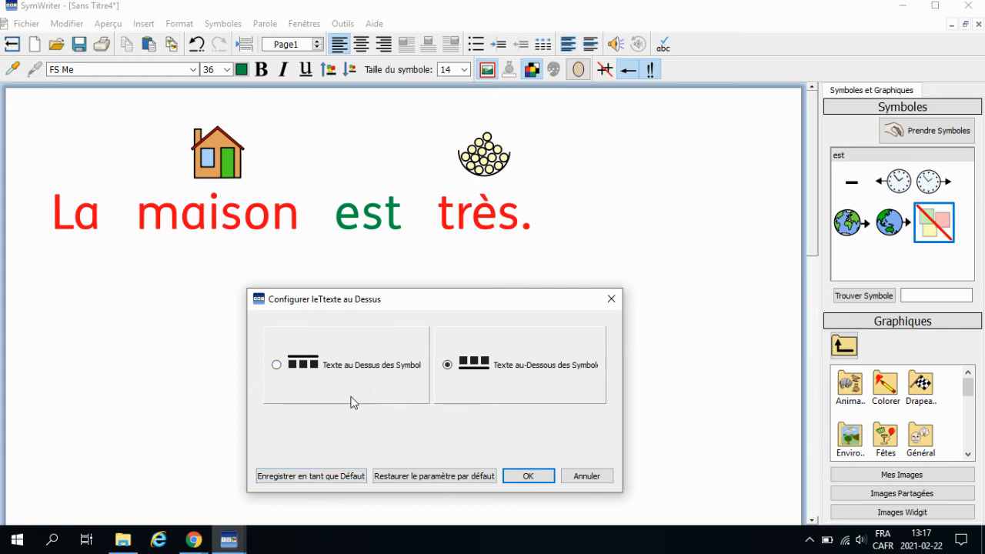
left_click(536, 475)
Step: Set the word "maison" in Comic Sans MS at text size 48 in the text and symbol layout settings
left_click(301, 215)
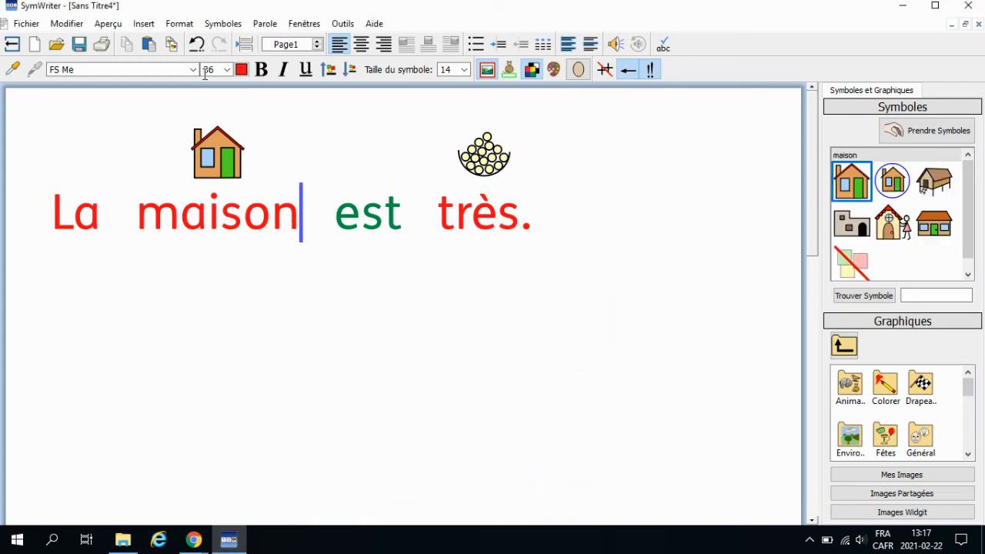
left_click(222, 23)
mouse_move(181, 27)
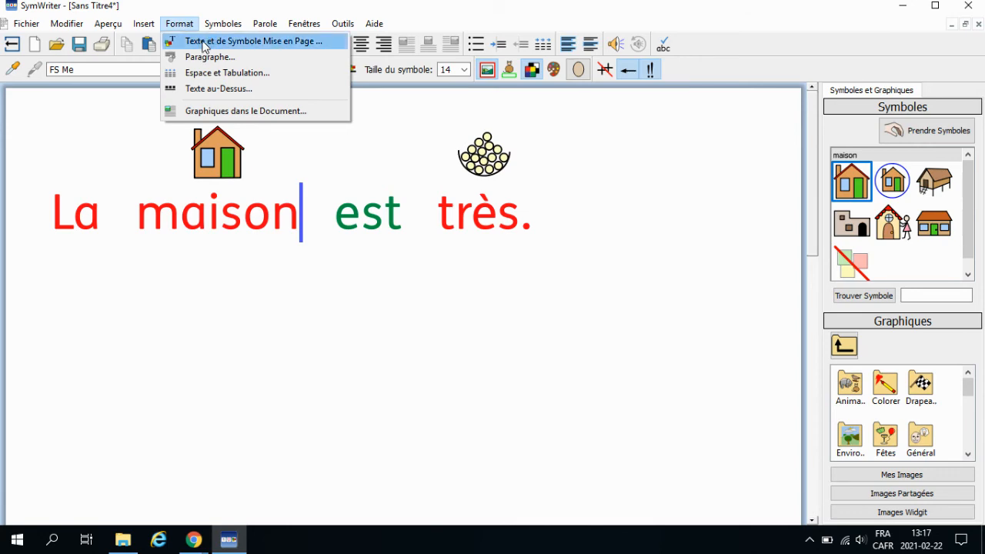
left_click(210, 41)
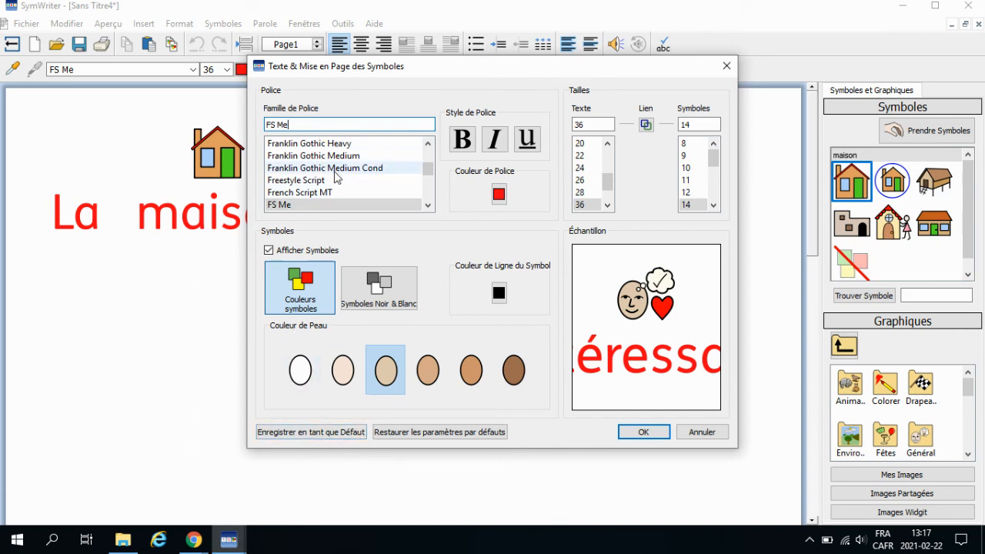
scroll(337, 175, "up", 12)
left_click(323, 143)
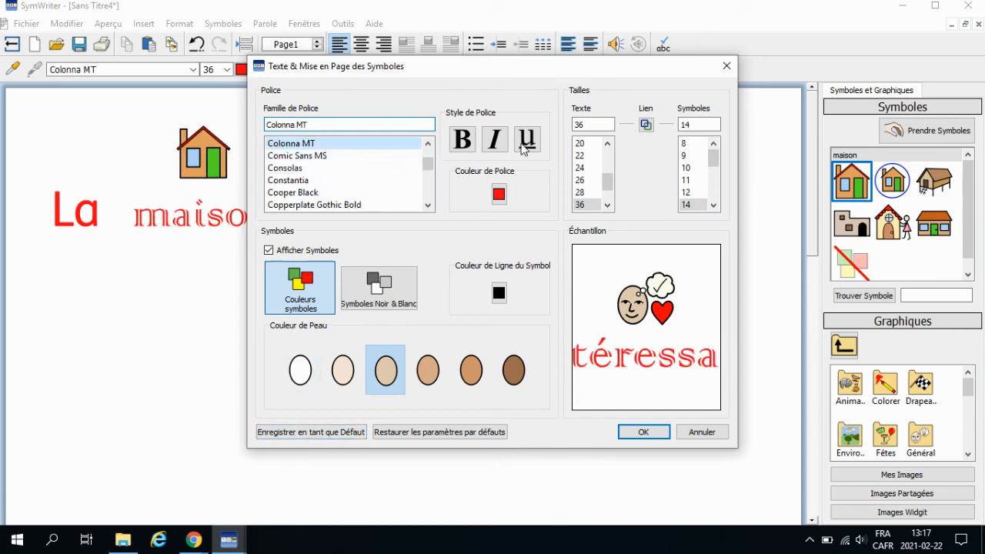
left_click_drag(608, 185, 613, 197)
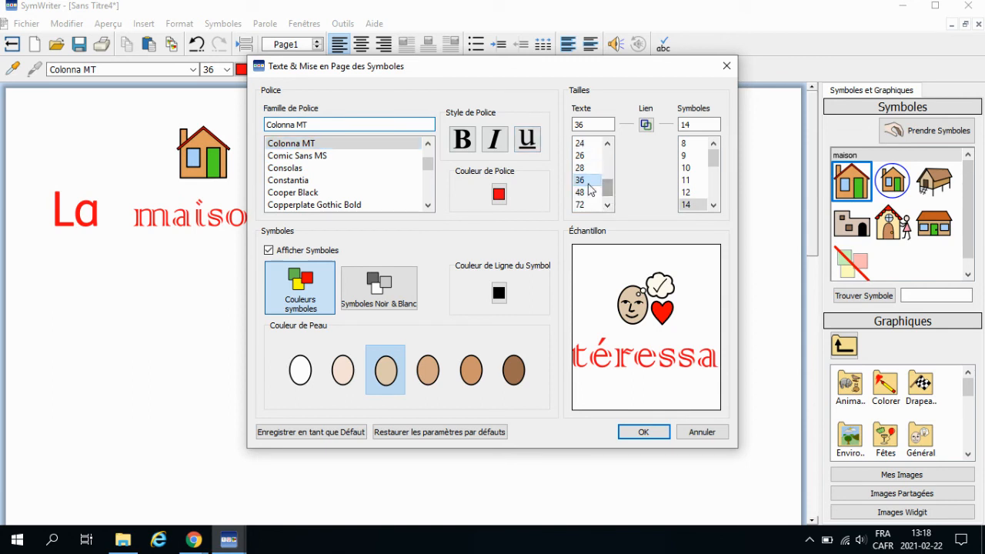
left_click(588, 193)
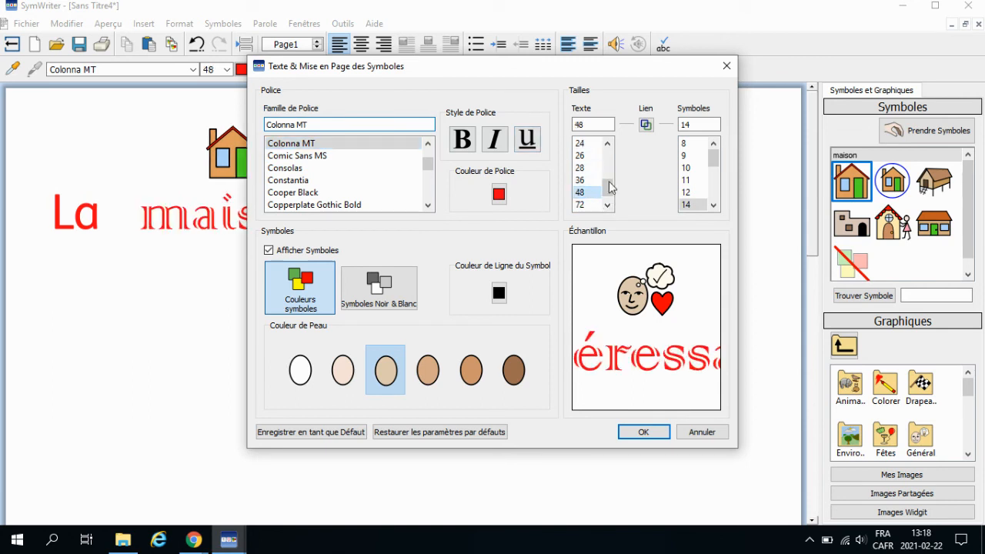
left_click(392, 155)
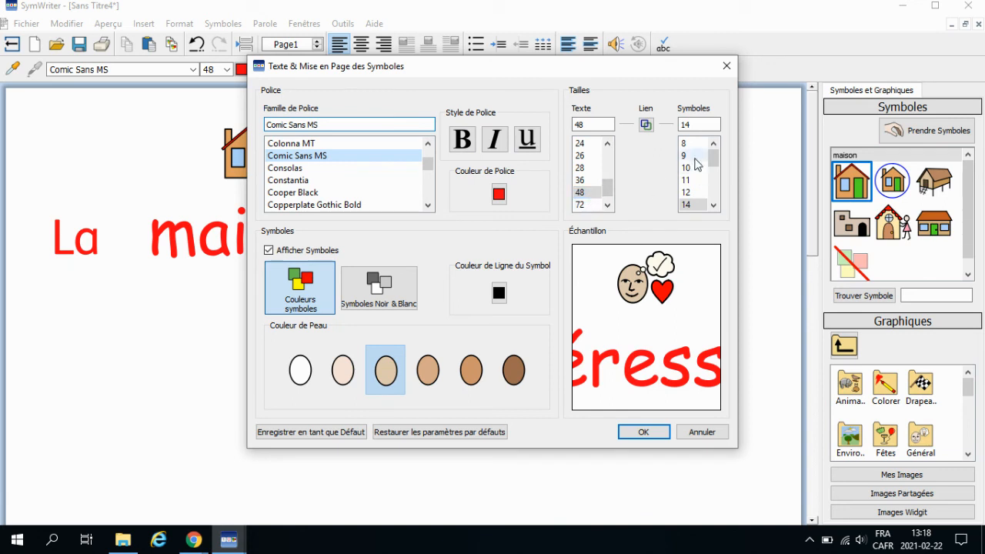
Step: Set the symbol size of "maison" to 28 and move the settings dialog aside to uncover the word
left_click(715, 206)
left_click(715, 207)
left_click(716, 207)
left_click(715, 207)
left_click(715, 207)
left_click(715, 207)
left_click(715, 206)
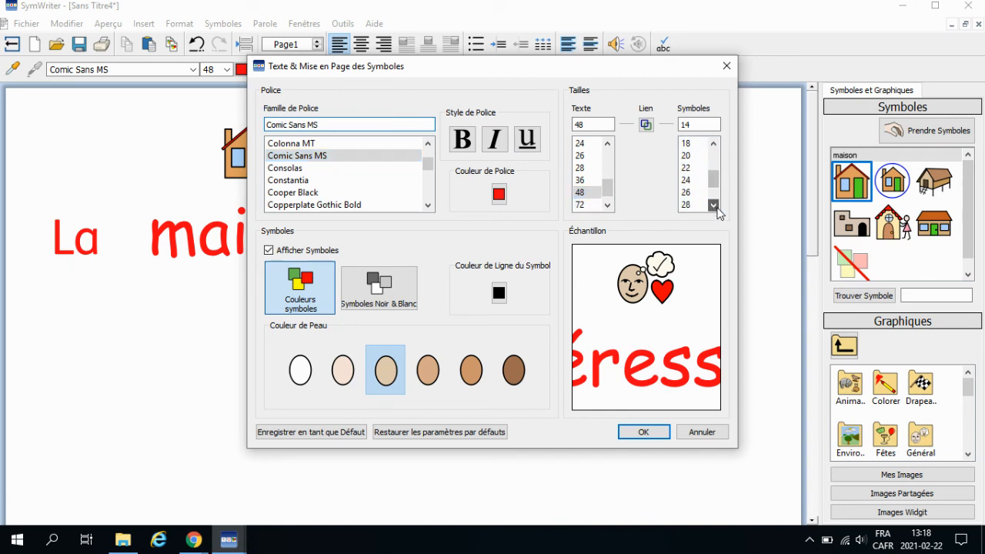
left_click(695, 204)
left_click_drag(499, 75, 720, 57)
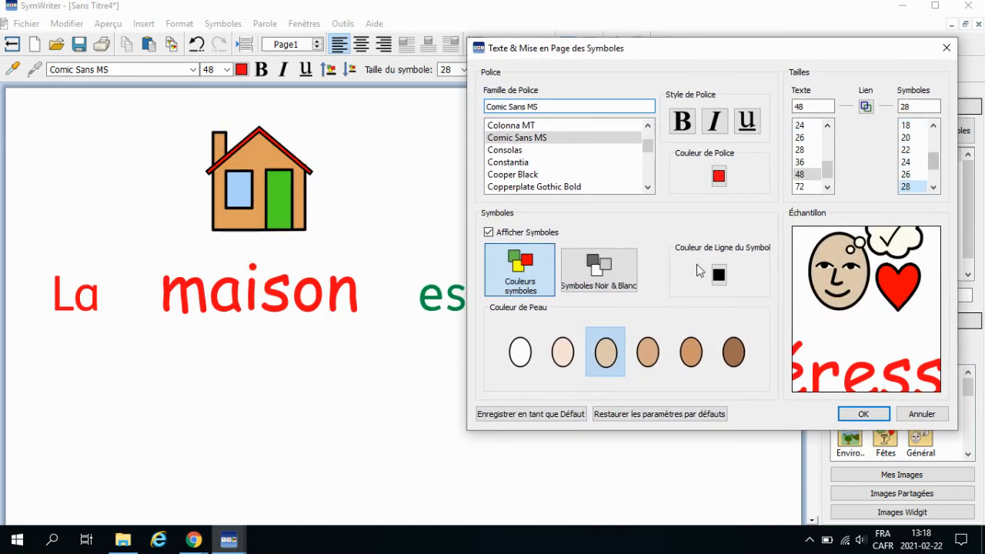
Step: Try the symbol of "maison" in black and white and with a red line colour, and restore the coloured symbol
left_click(590, 267)
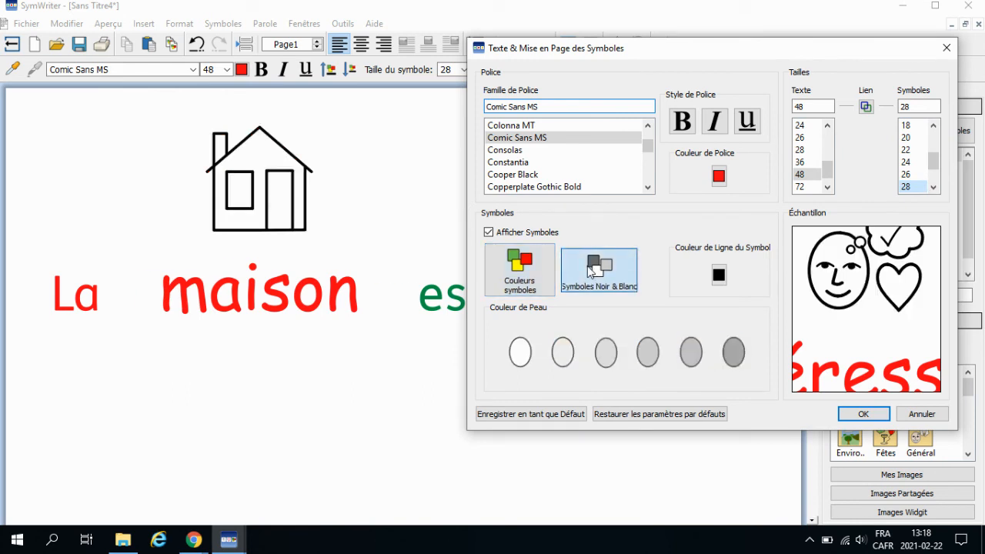
left_click(538, 271)
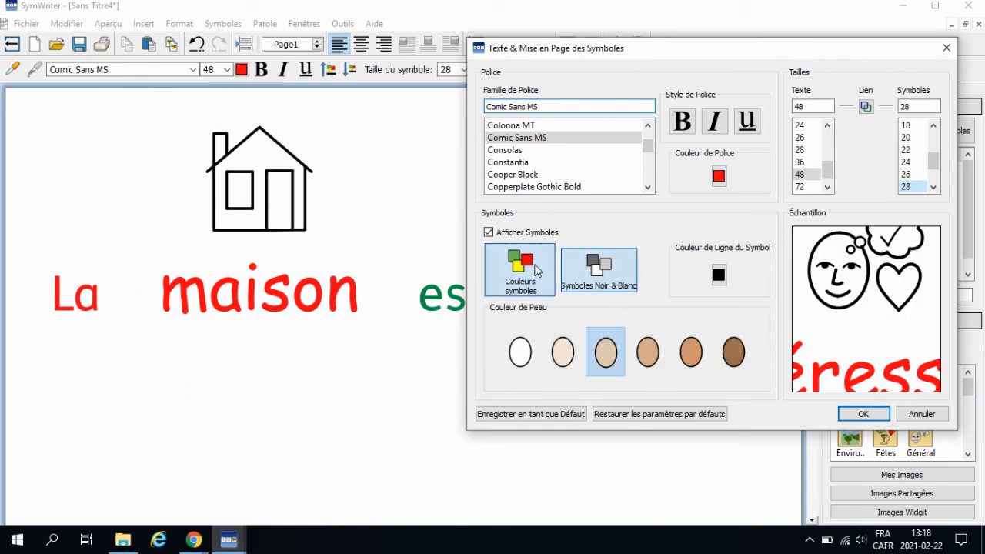
left_click(719, 274)
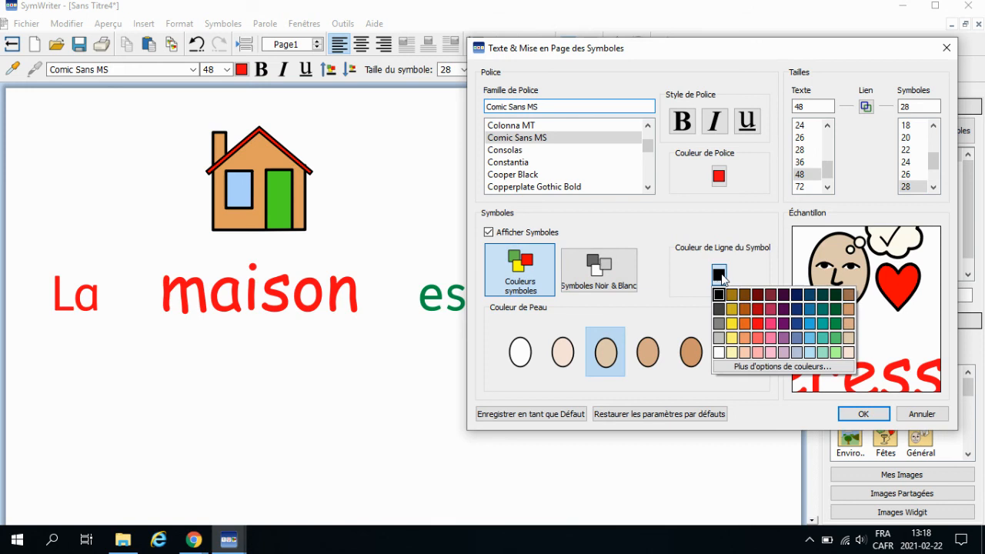
left_click(761, 323)
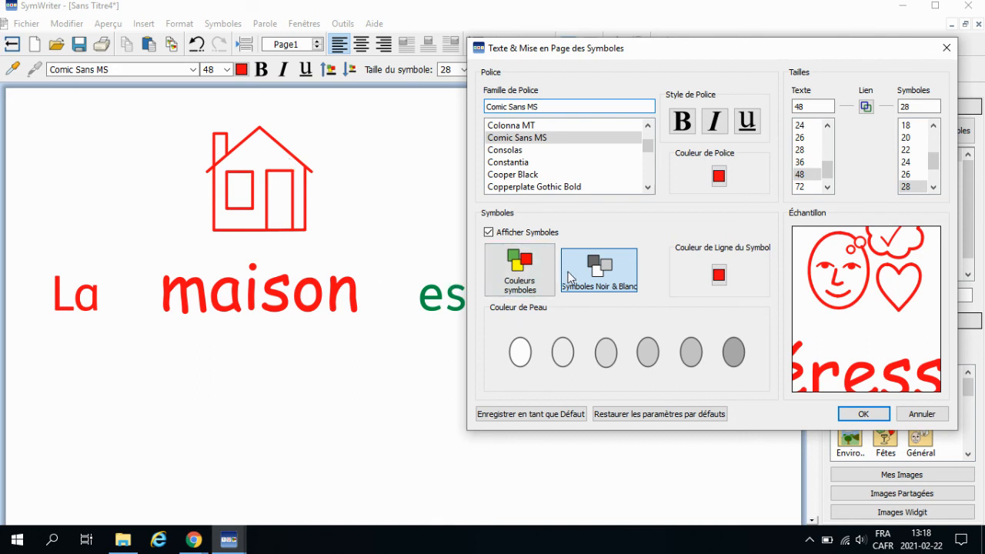
left_click(520, 266)
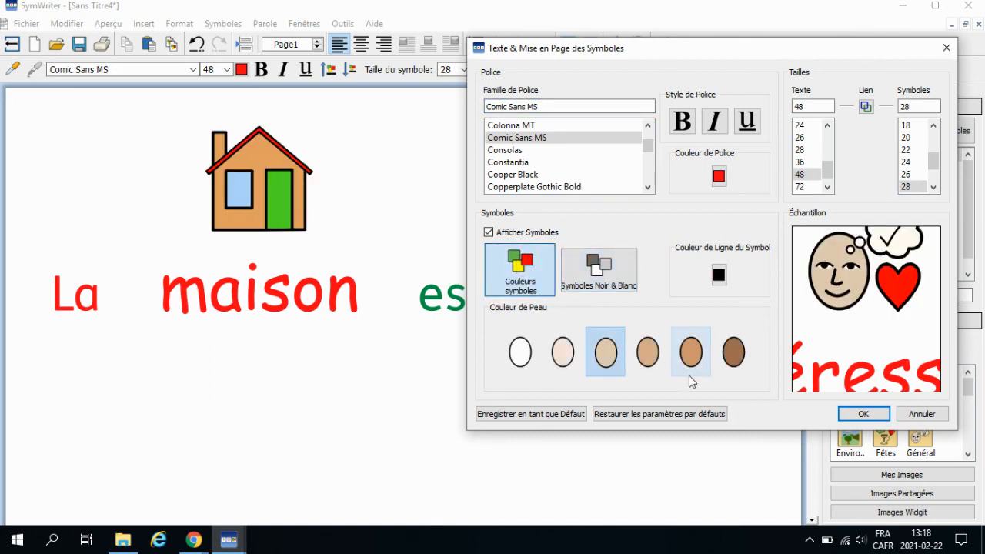
Step: Choose the darkest brown skin colour for the symbols and confirm the text and symbol layout settings
left_click(734, 352)
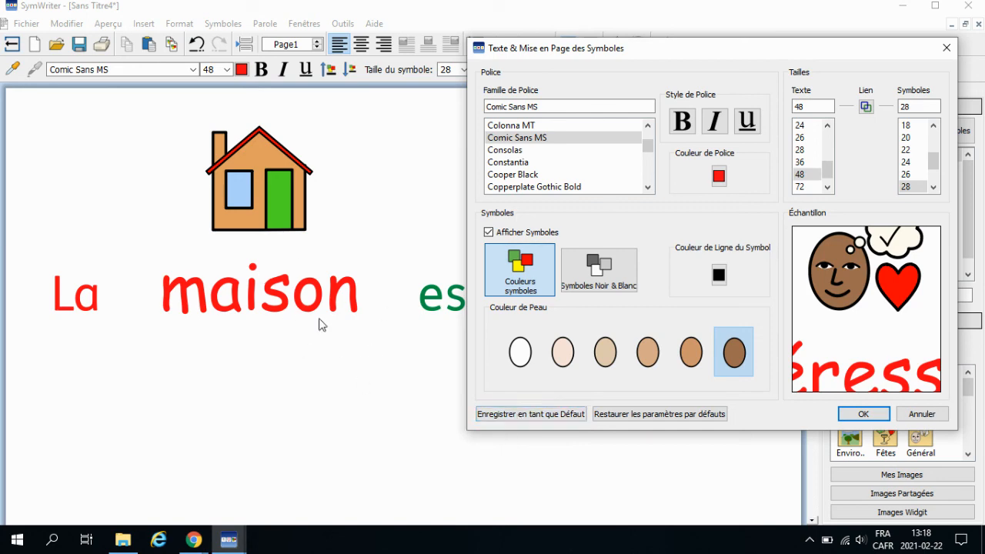
left_click(866, 414)
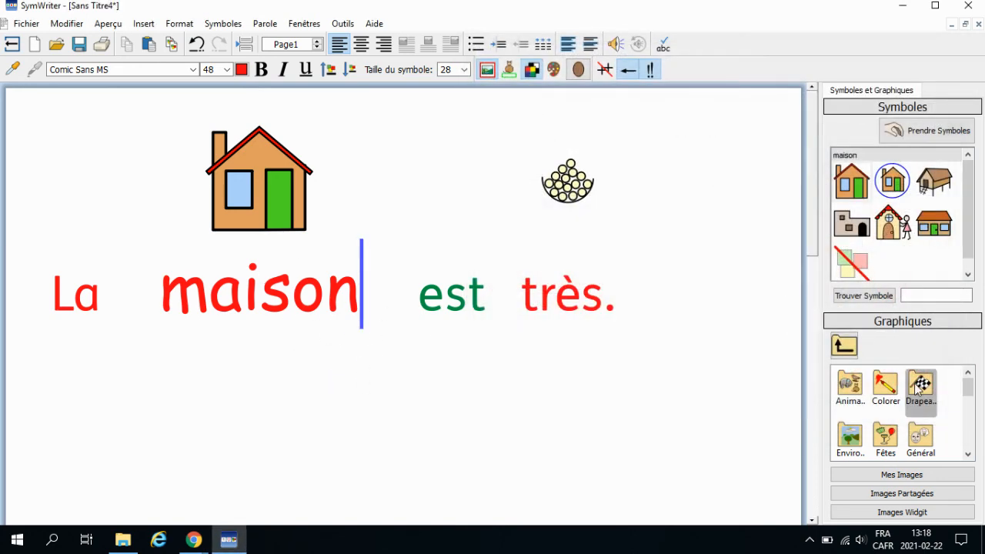